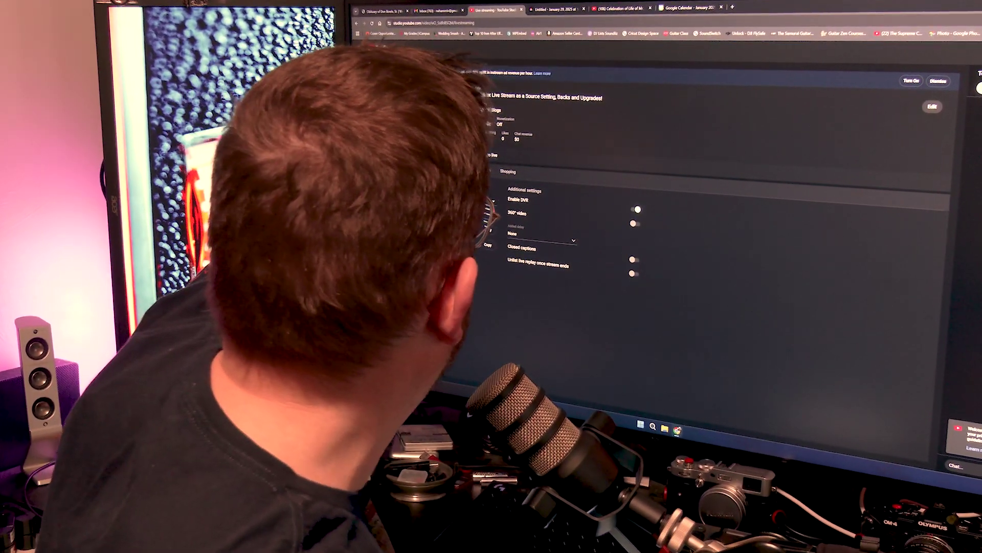
Open the celebration-of-life stream from the Manage list and bring up its Edit settings
key(alt+Left)
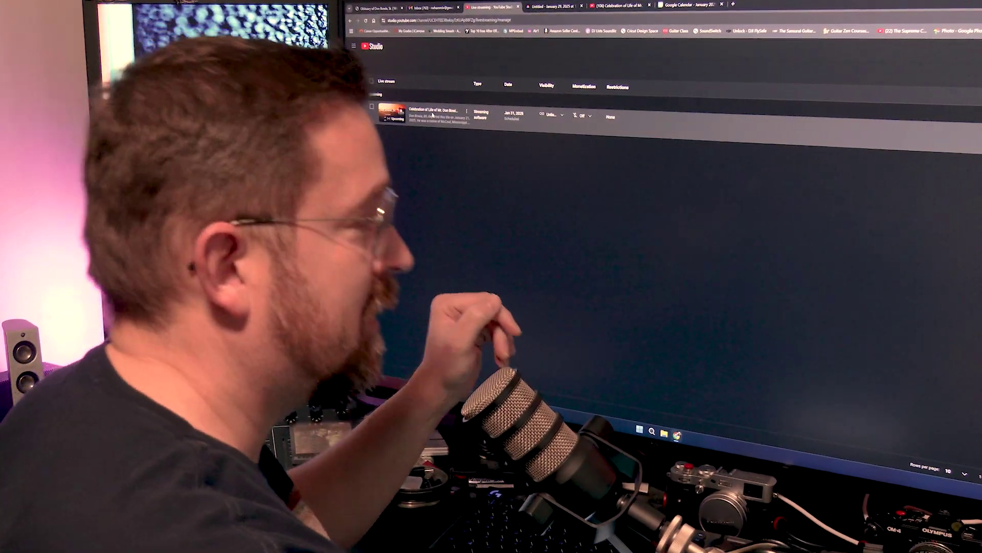
click(432, 115)
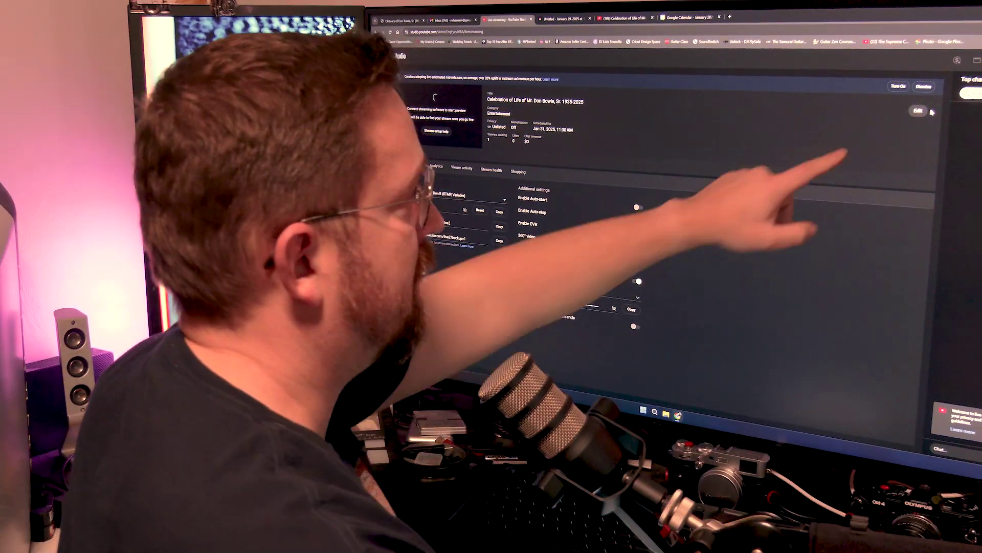
click(942, 103)
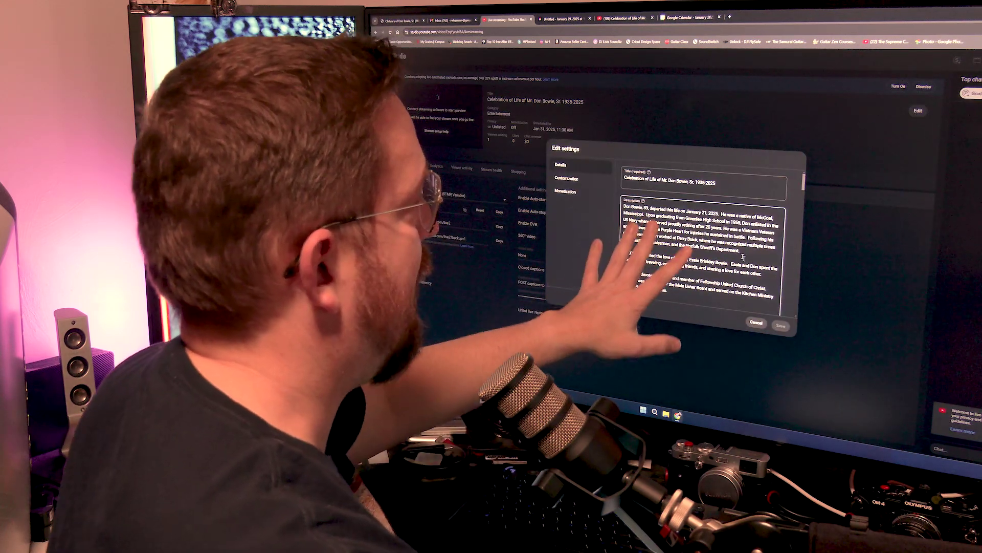
scroll(743, 258, down, 5)
scroll(743, 261, down, 5)
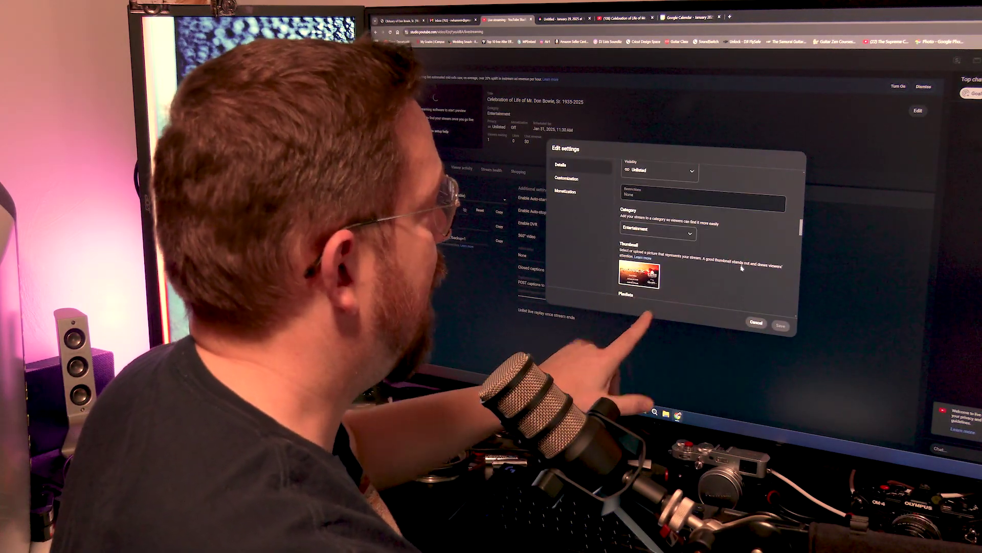
scroll(741, 268, down, 3)
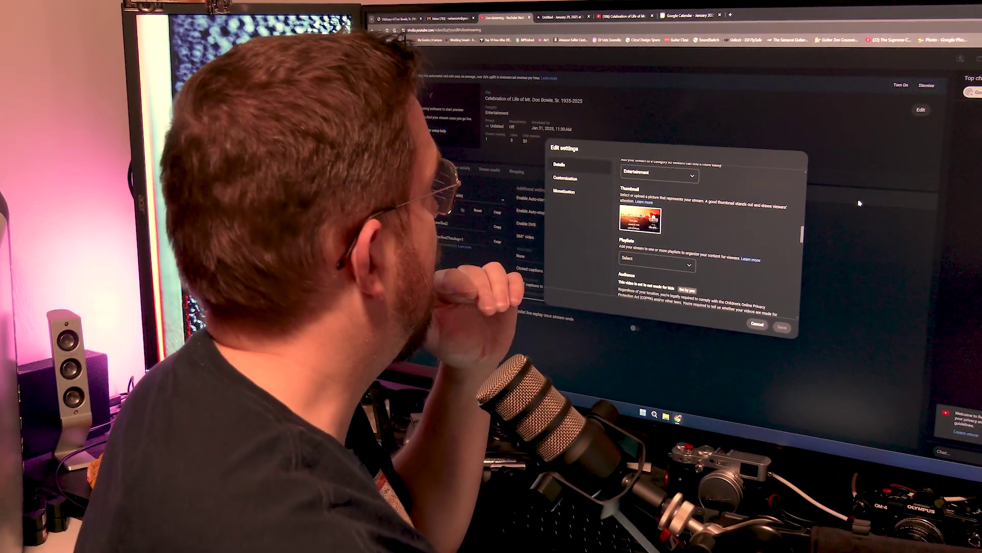
key(ctrl+Tab)
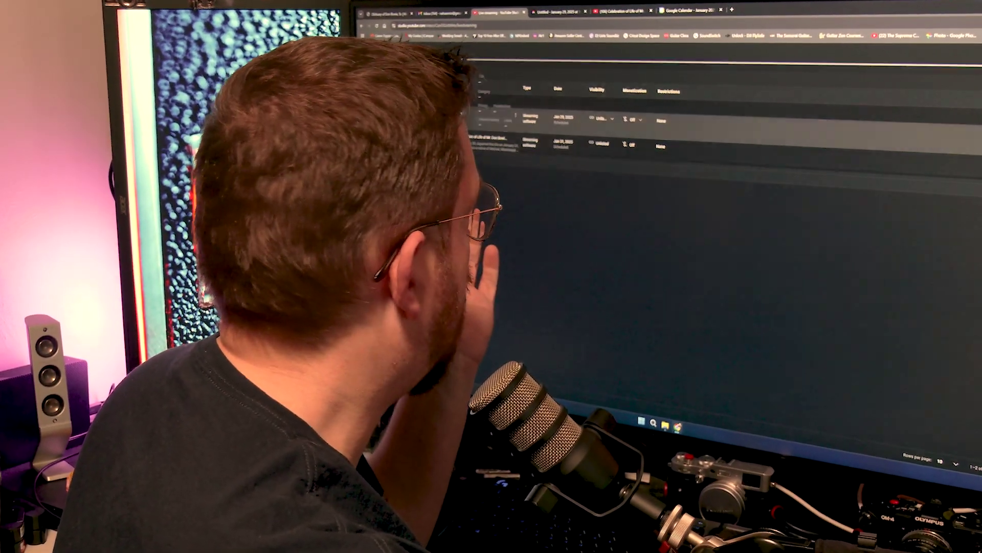
Open the newer scheduled stream's Edit settings and start choosing a thumbnail image
click(599, 121)
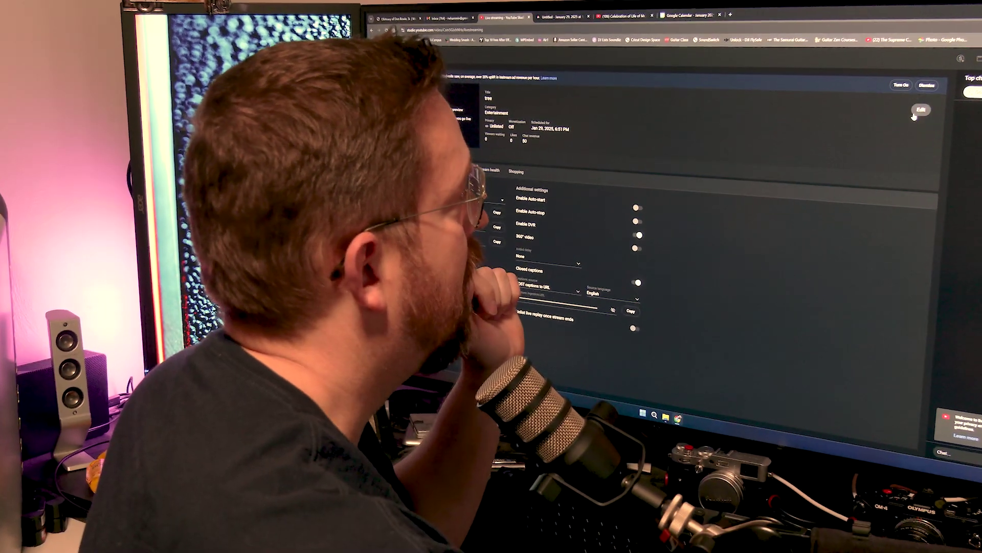
click(940, 87)
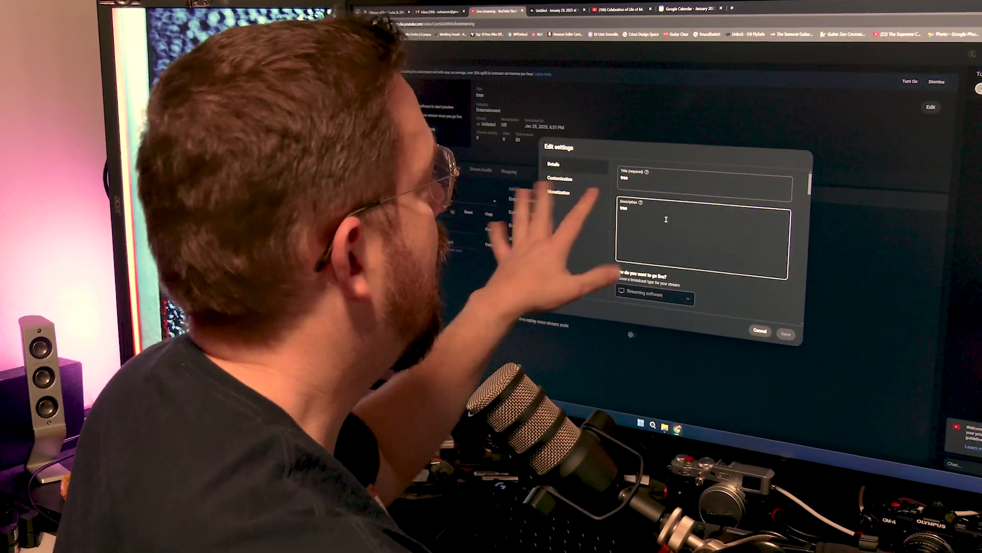
scroll(676, 246, down, 5)
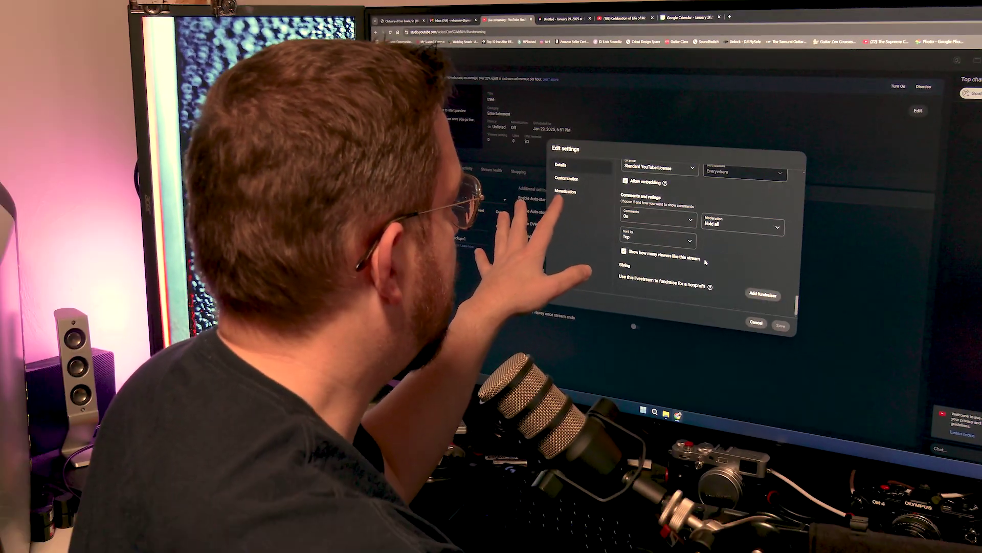
scroll(706, 263, up, 3)
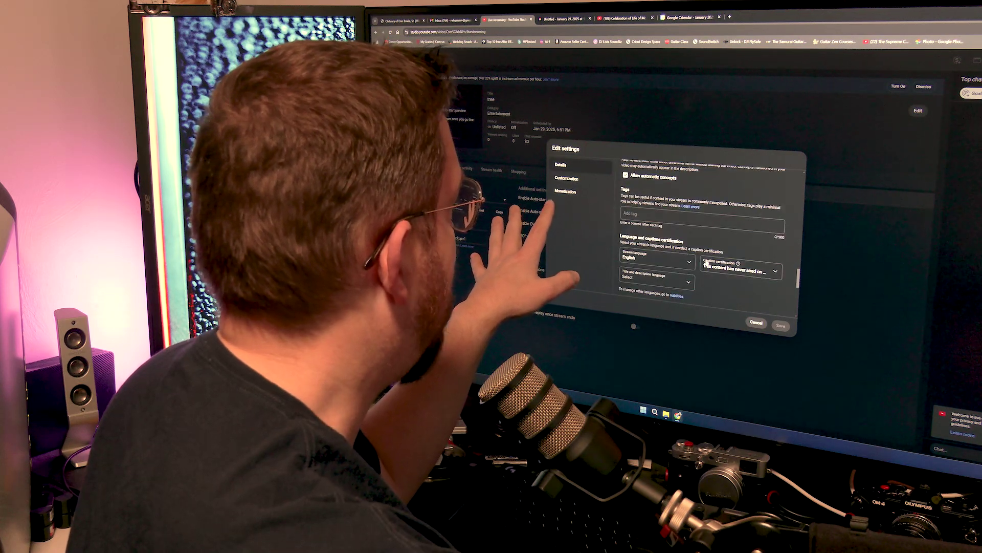
scroll(706, 262, down, 2)
scroll(706, 262, up, 3)
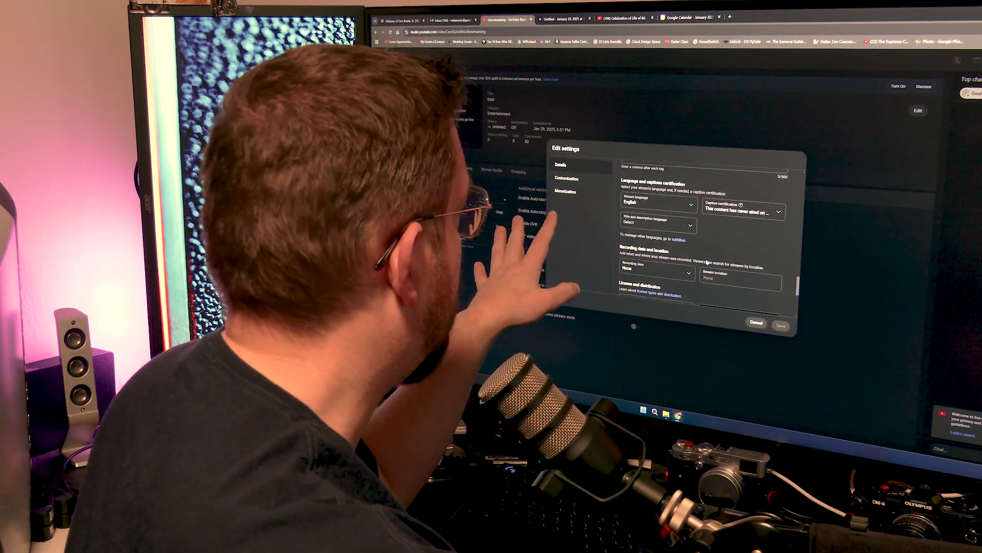
scroll(706, 263, up, 3)
scroll(706, 259, up, 6)
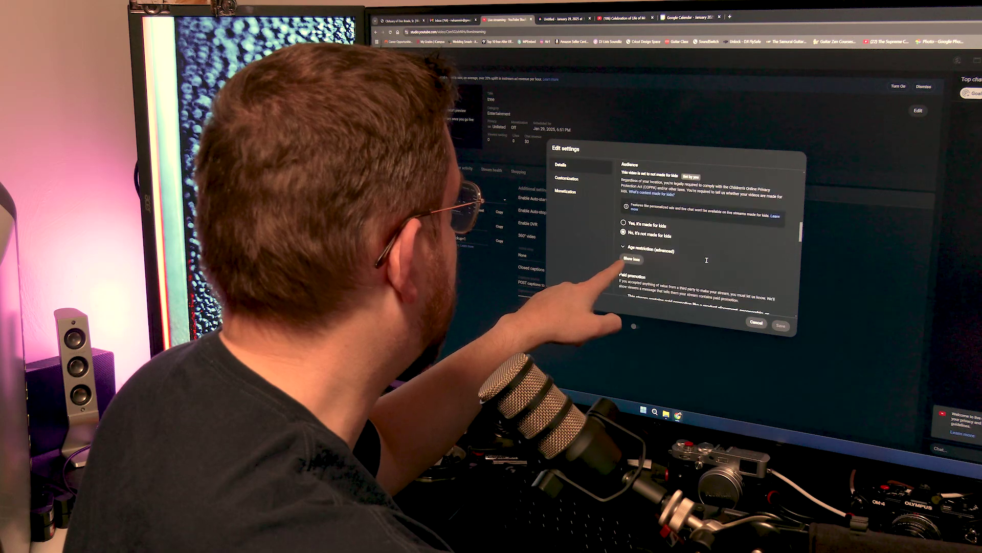
scroll(706, 260, up, 4)
click(691, 244)
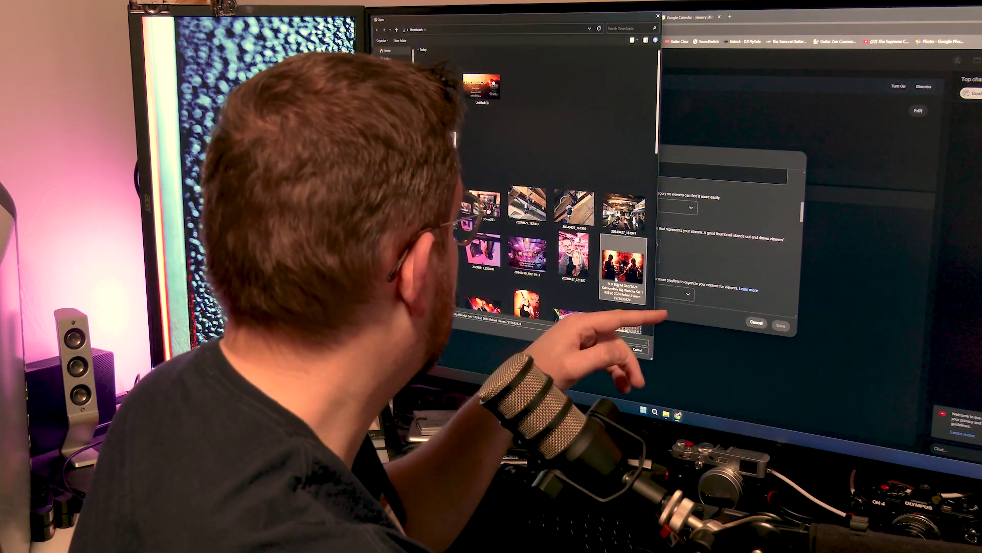
Upload the downloaded photo as the stream's thumbnail and save the settings
double_click(622, 266)
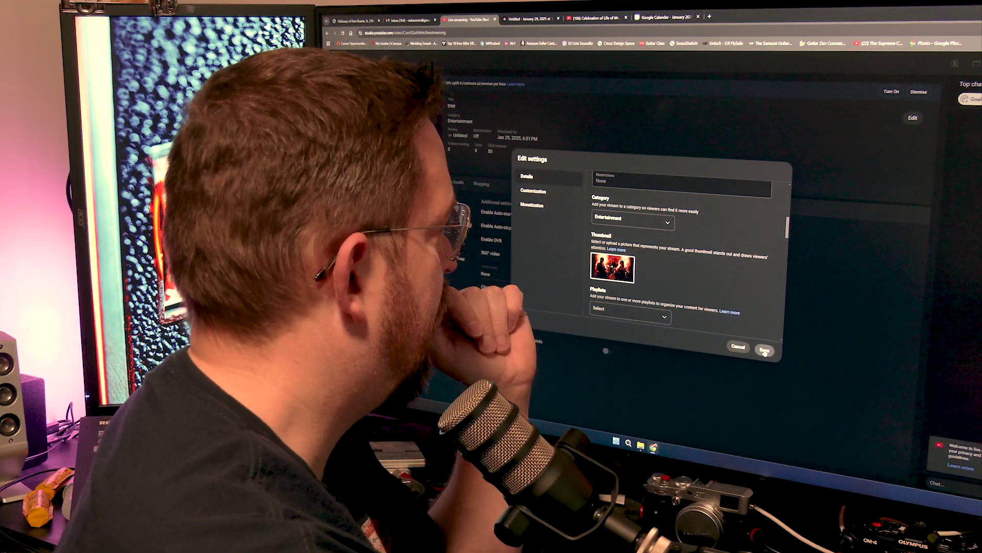
click(765, 350)
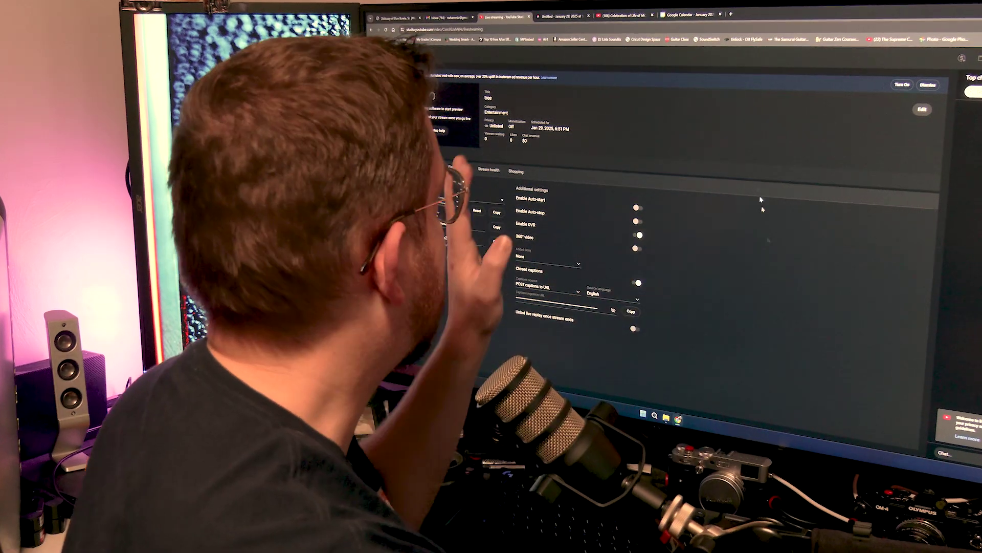